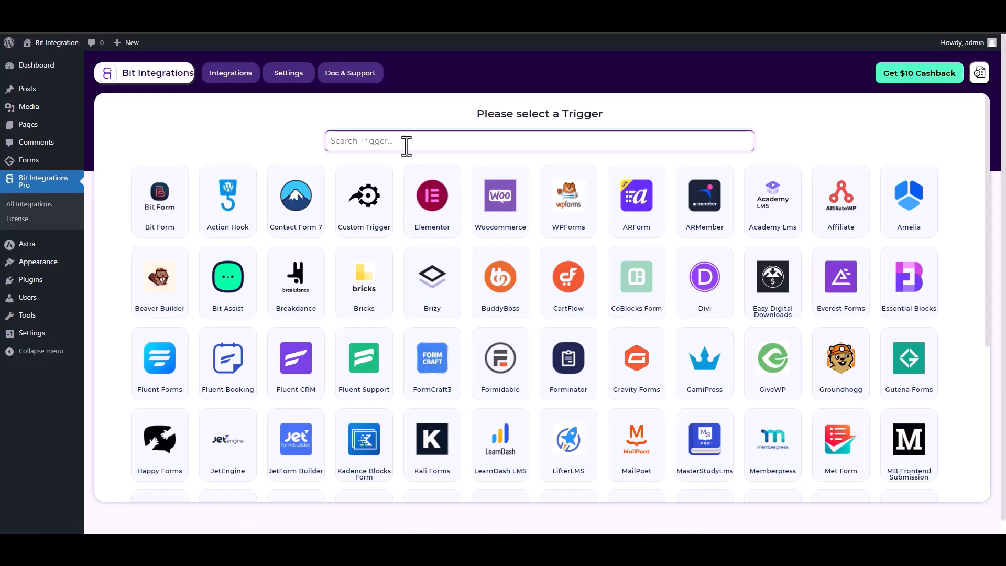
Search 'gun' to select Gutena Forms as the trigger and start fetching a submission.
type("gun")
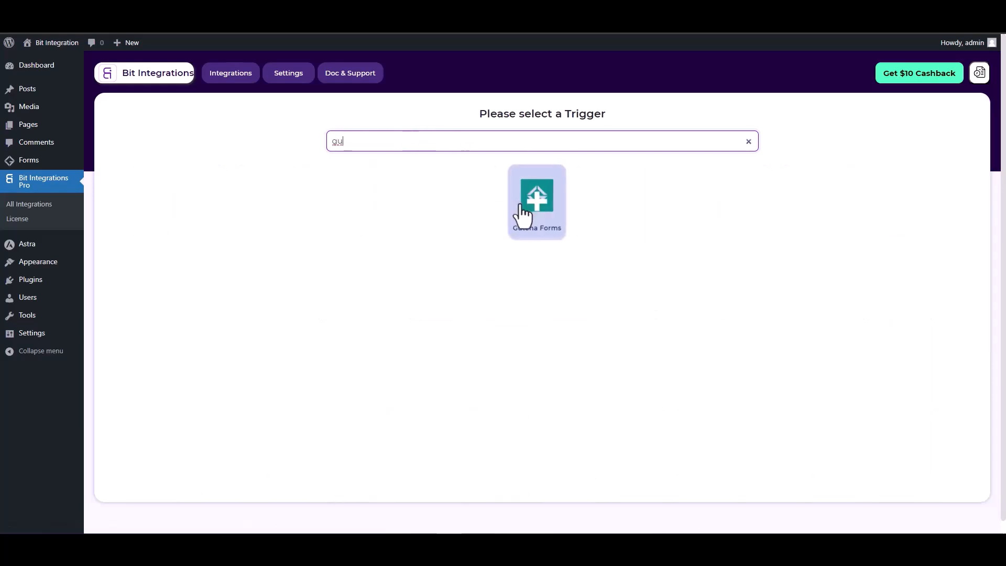
left_click(526, 210)
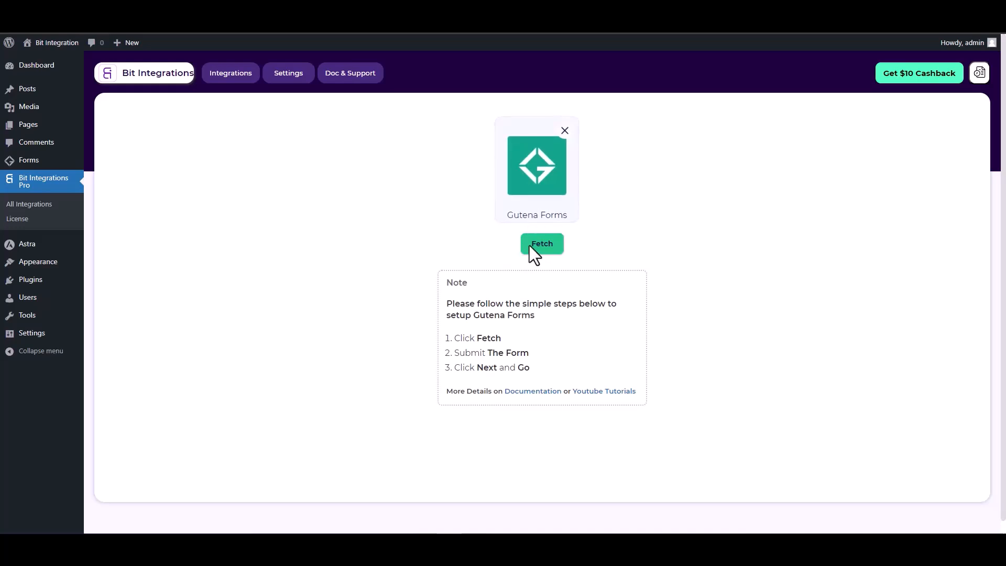
left_click(545, 245)
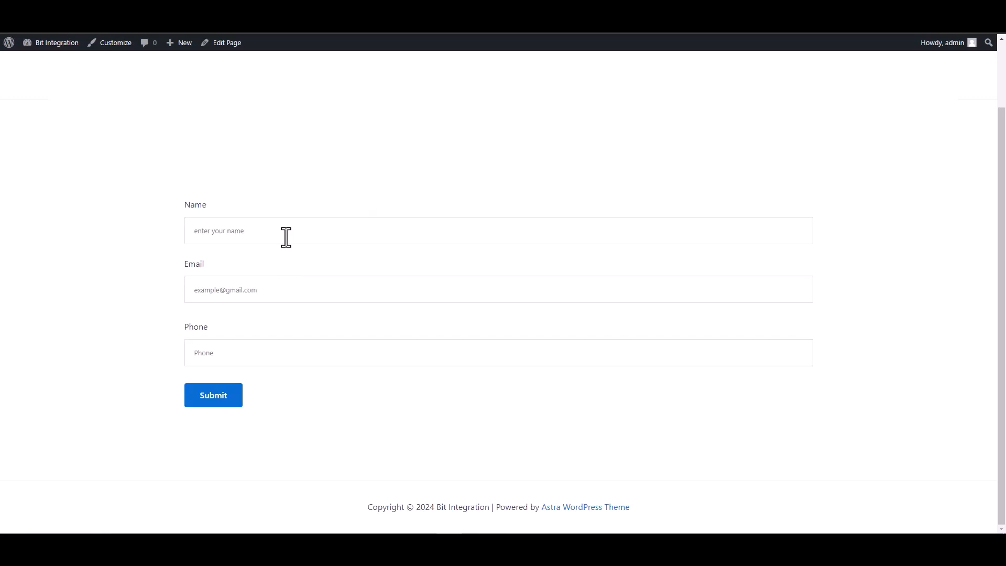
Fill the Gutena form's Name, Email and Phone with test values and submit it.
left_click(285, 236)
type("test")
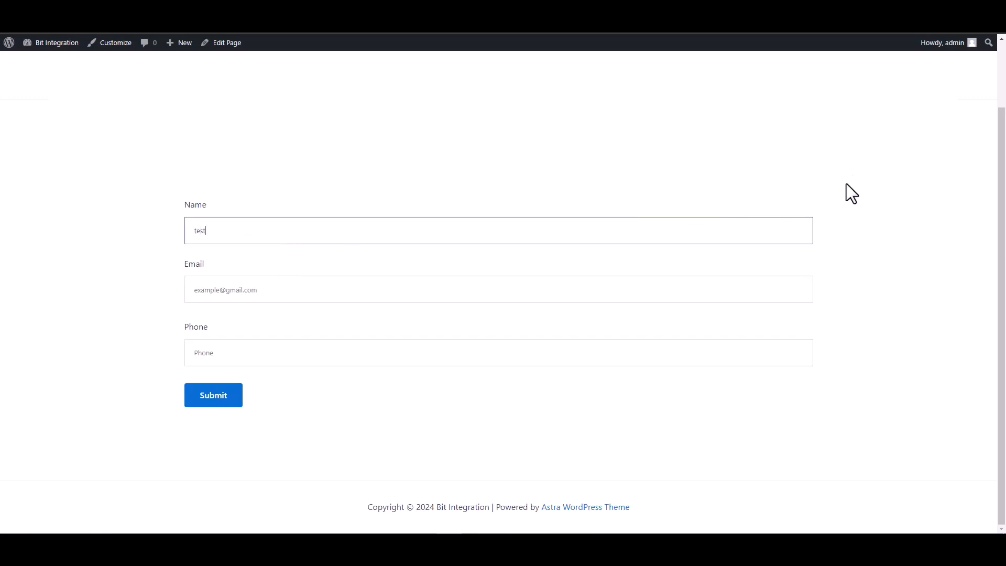
left_click(797, 290)
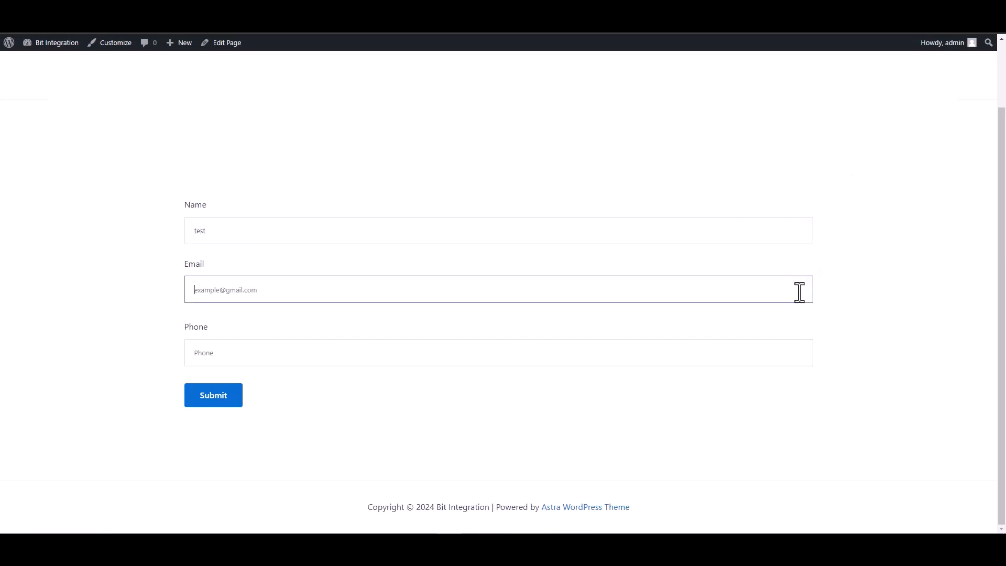
type("test@test.com")
left_click(766, 353)
type("1345")
key("BackSpace")
key("BackSpace")
key("BackSpace")
type("12")
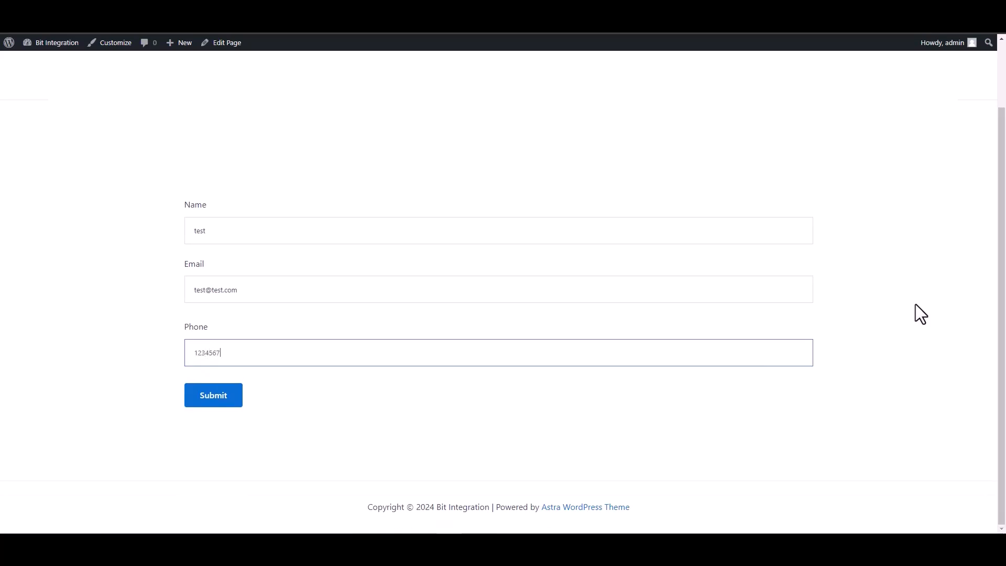
left_click(209, 401)
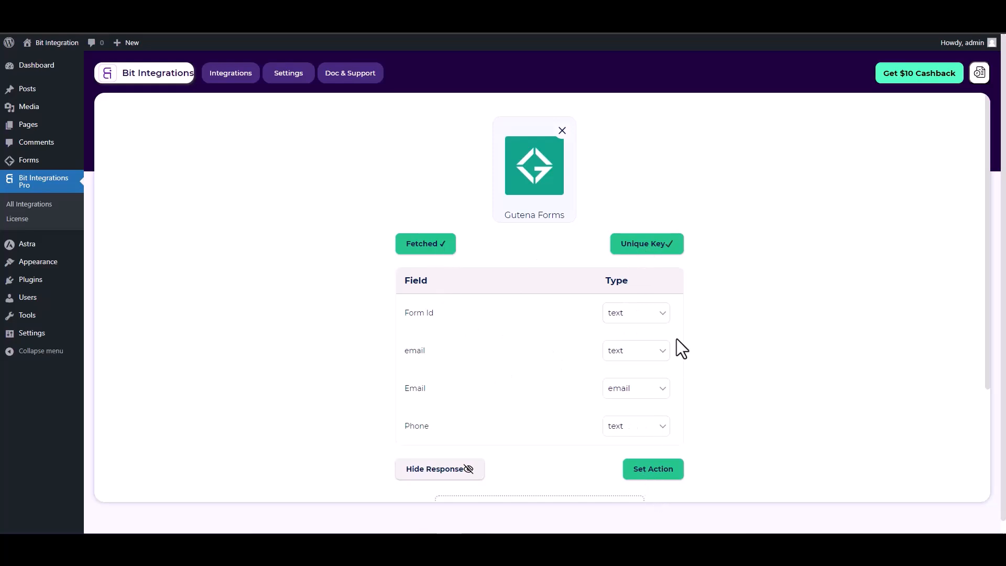
Search the action list for 'dis' and select the Discord action.
scroll(679, 346, "down", 1)
left_click(655, 418)
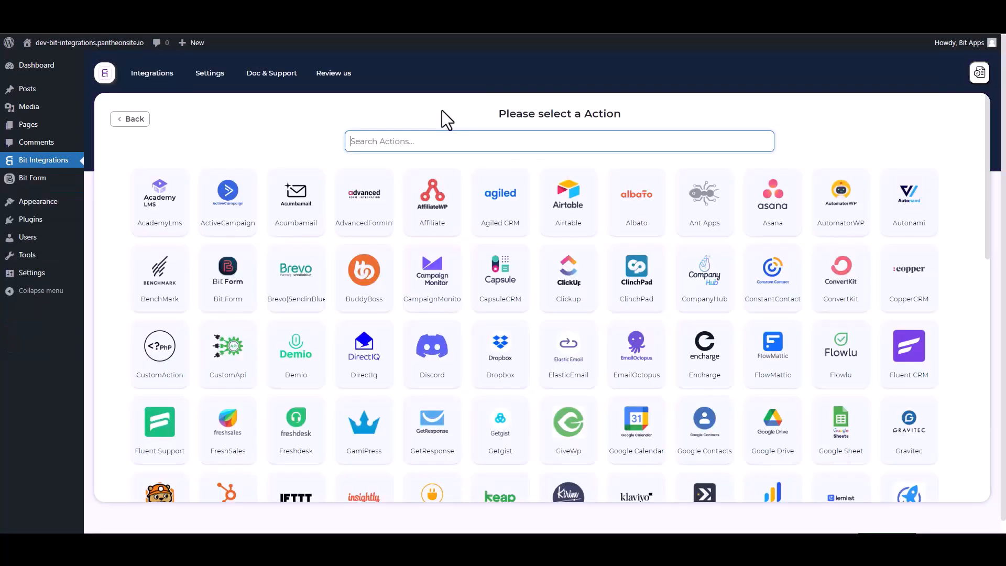
type("dis")
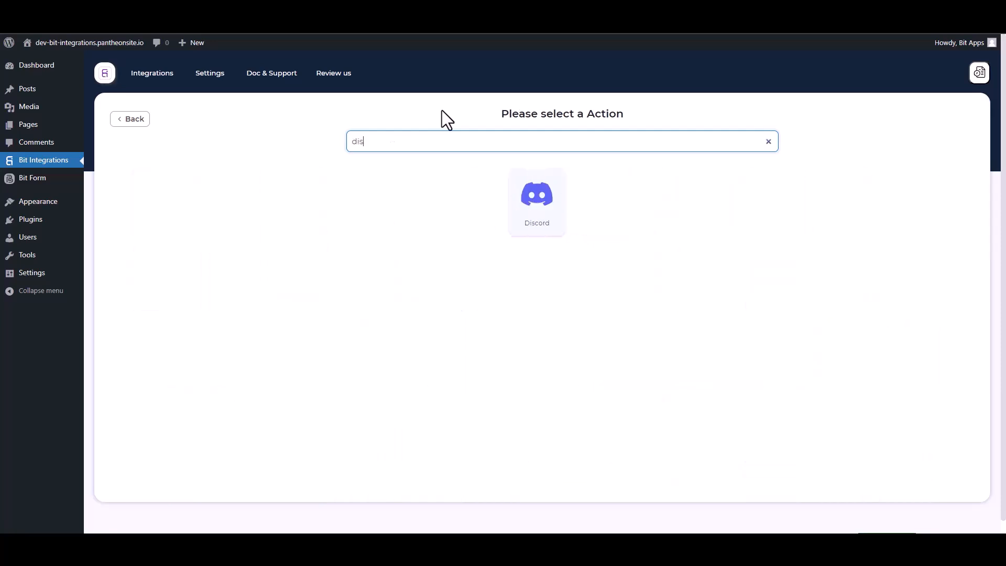
left_click(557, 229)
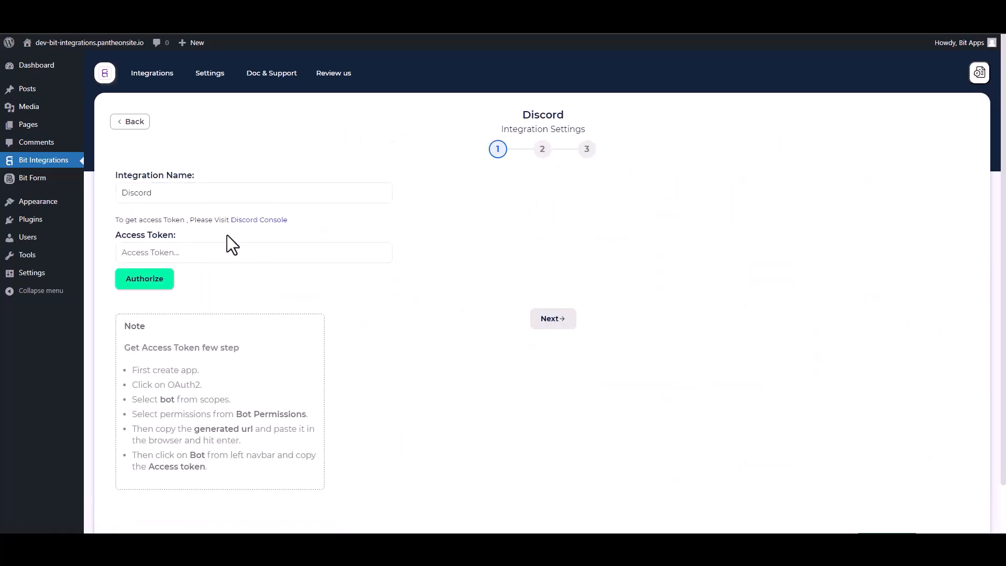
Create a Discord application named 'Bit Integrations', accepting the developer terms.
left_click(262, 221)
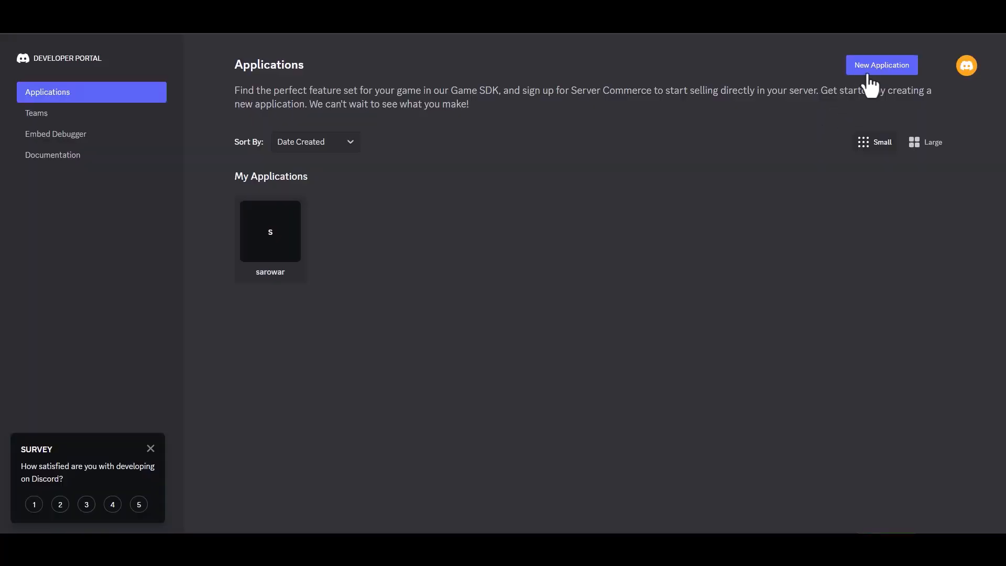
left_click(874, 70)
left_click(451, 265)
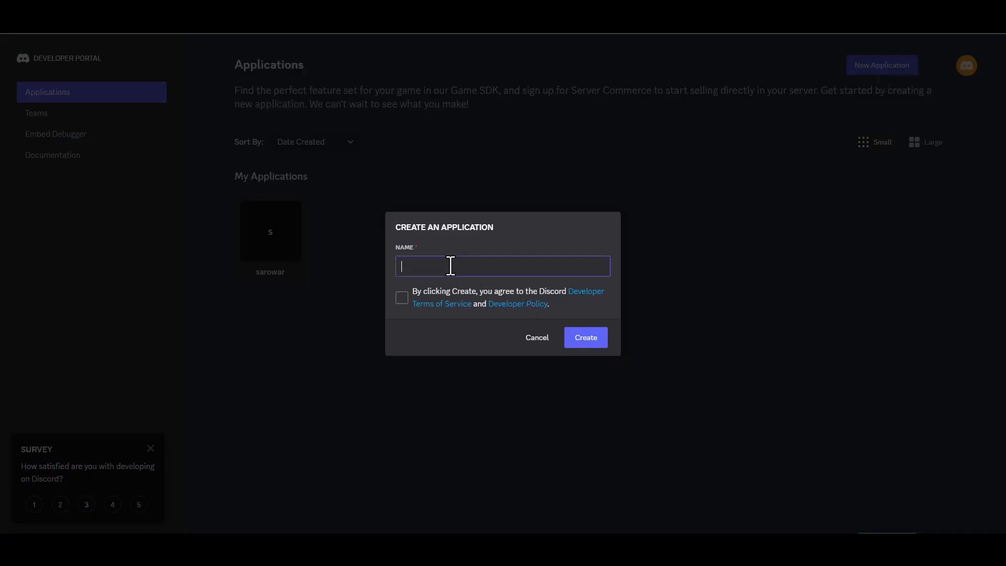
type("Bit Integratu")
key("BackSpace")
key("BackSpace")
type("ions")
left_click(402, 297)
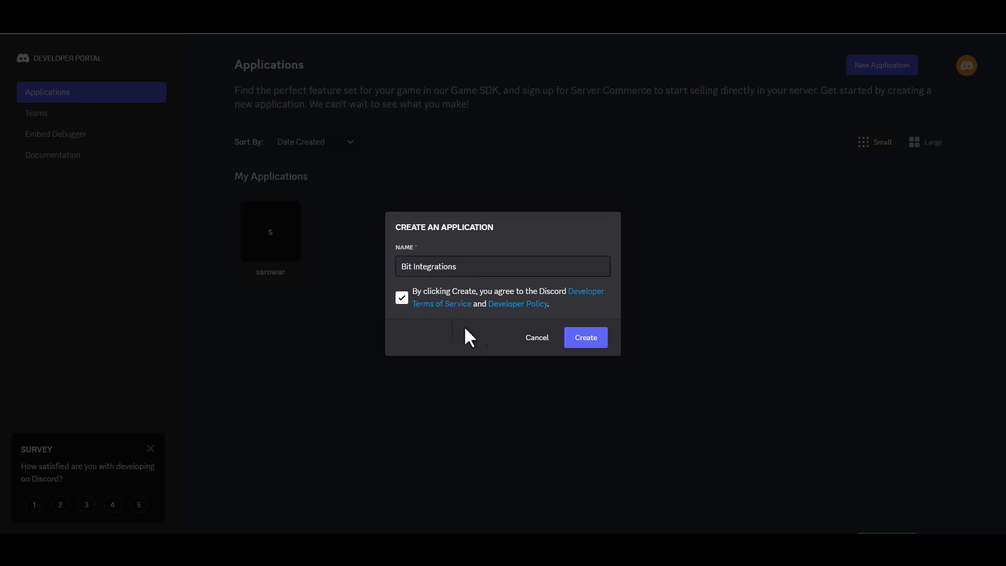
left_click(573, 345)
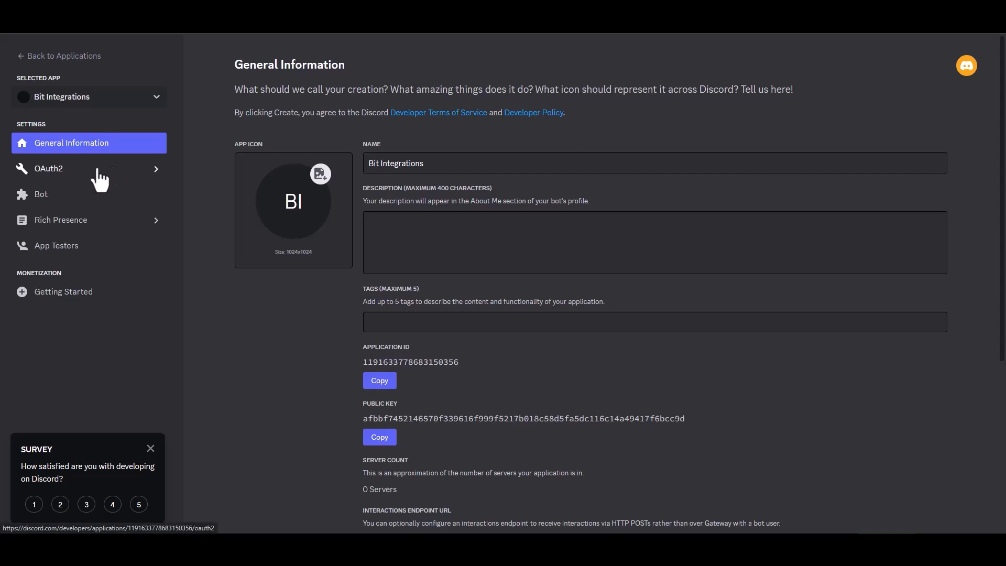
Generate an OAuth2 invite URL with bot scope and Administrator permission, and copy it.
left_click(70, 173)
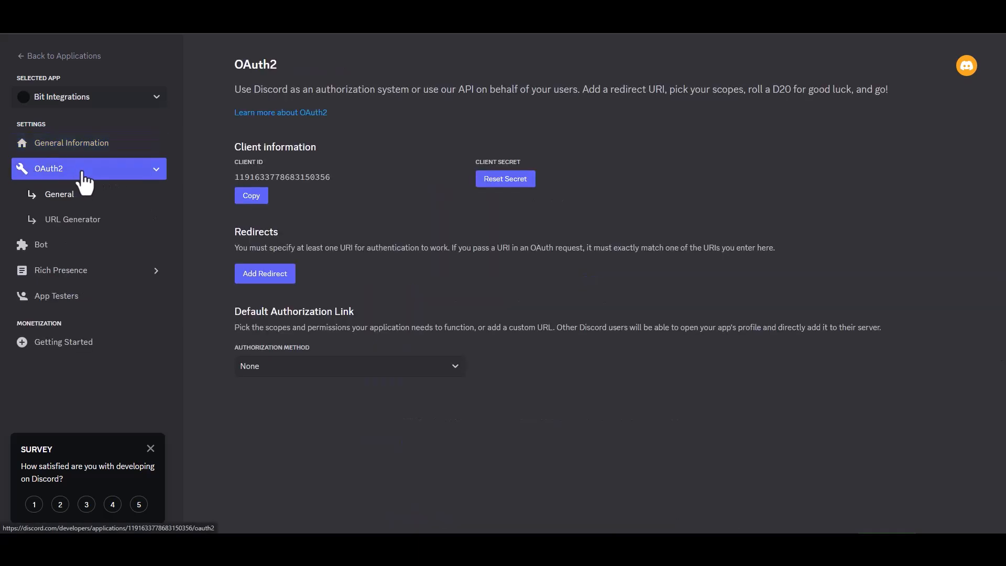
left_click(95, 221)
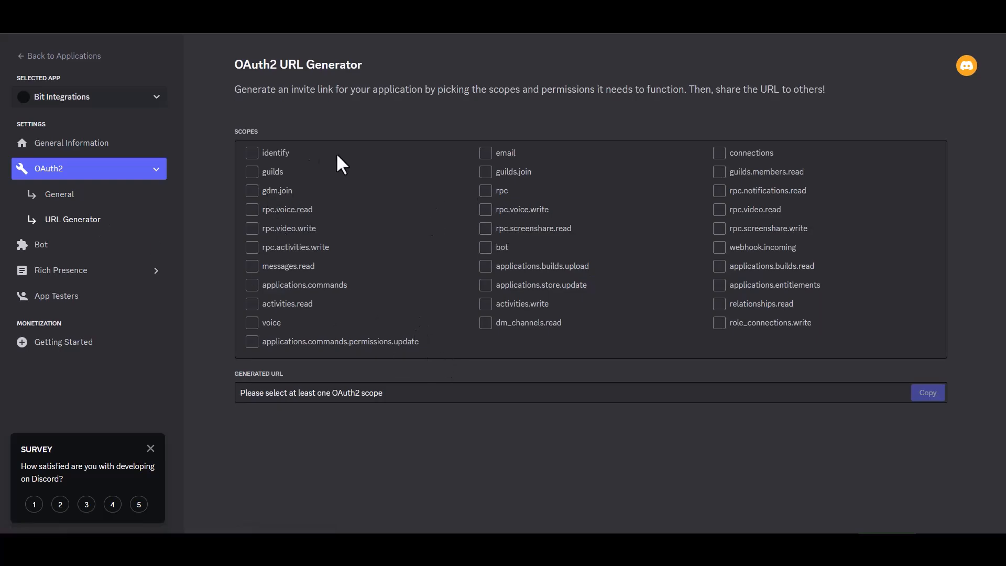
left_click(487, 250)
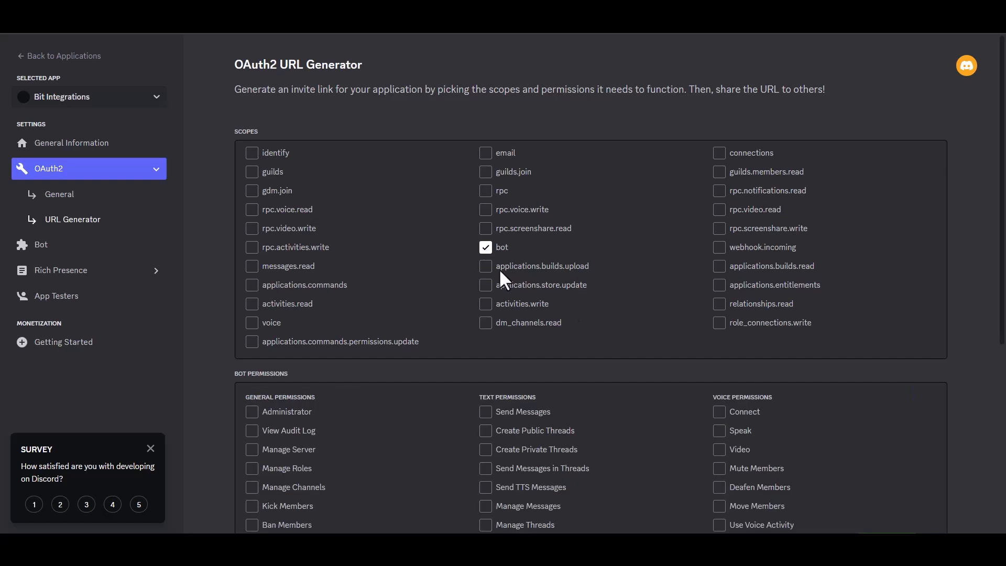
scroll(879, 293, "down", 4)
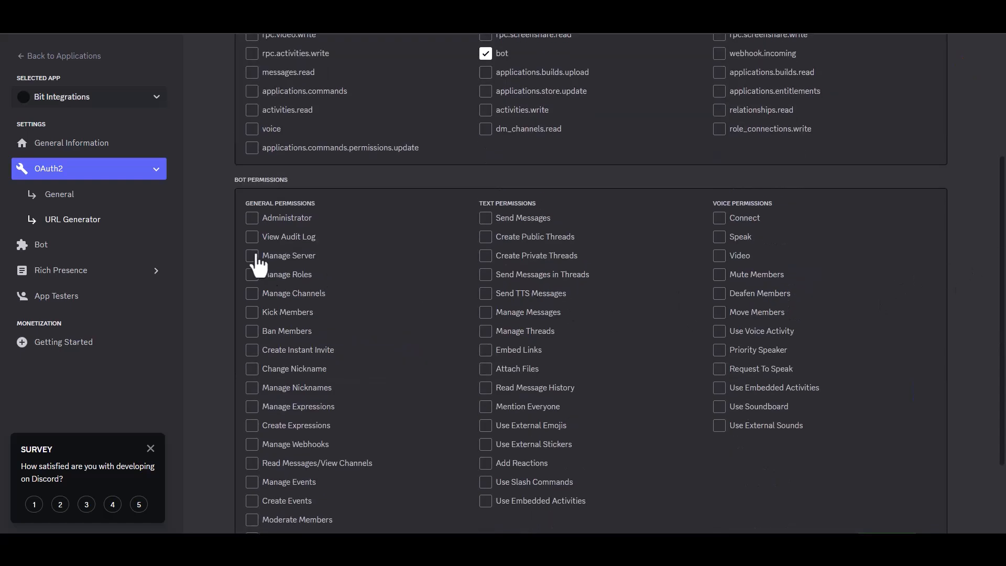
left_click(252, 219)
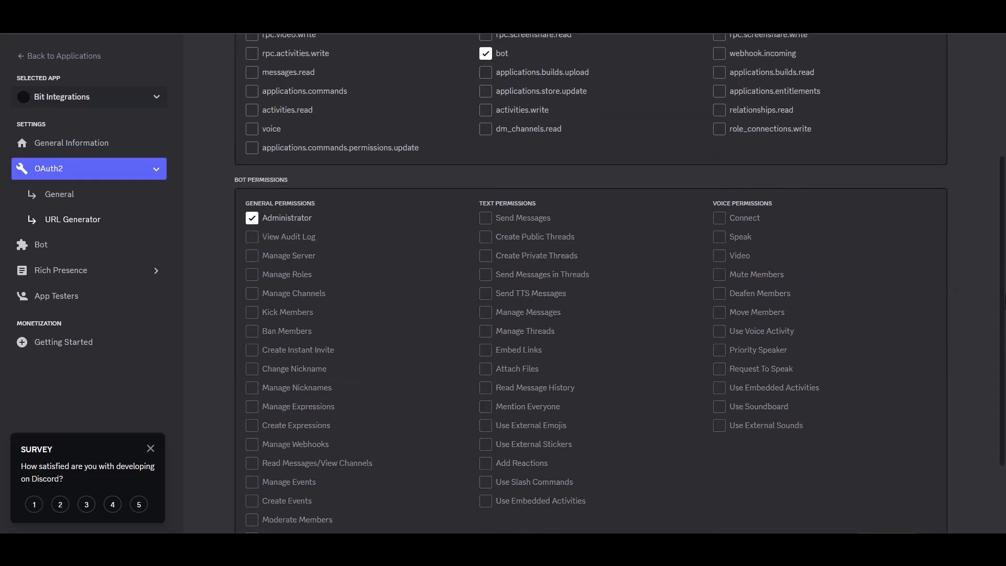
scroll(620, 283, "down", 2)
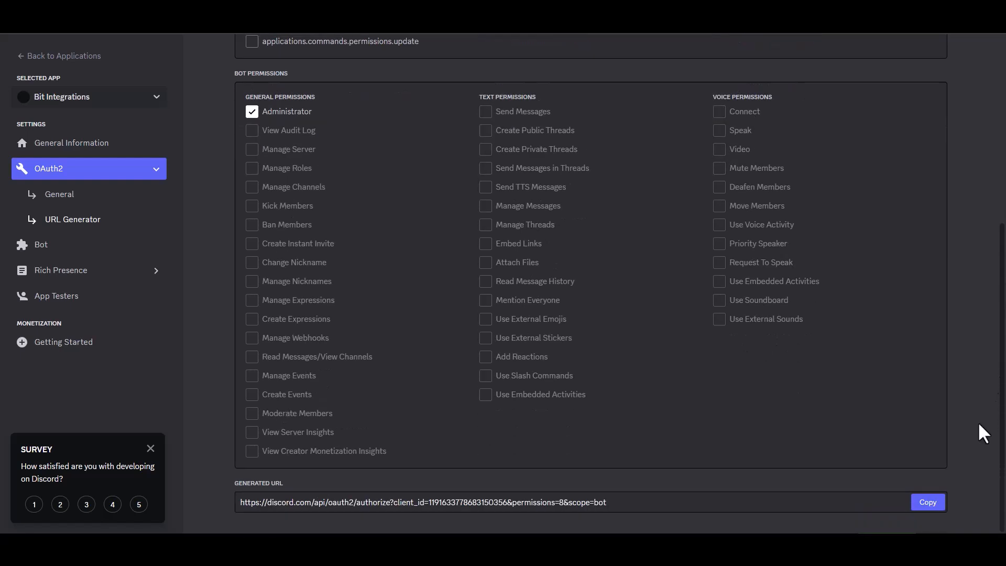
left_click(922, 501)
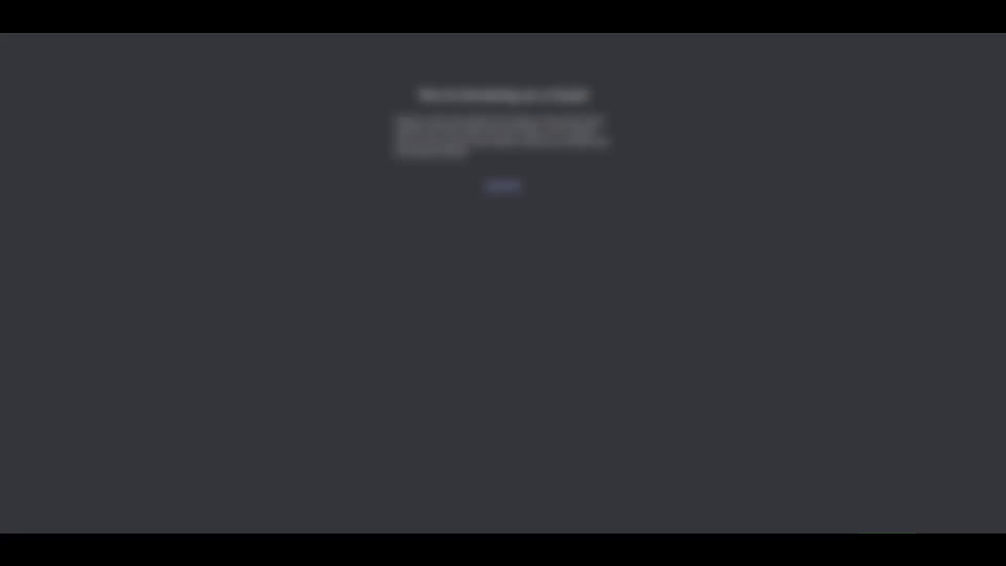
Load the copied bot invite URL in the browser.
key("ctrl+l")
key("ctrl+v")
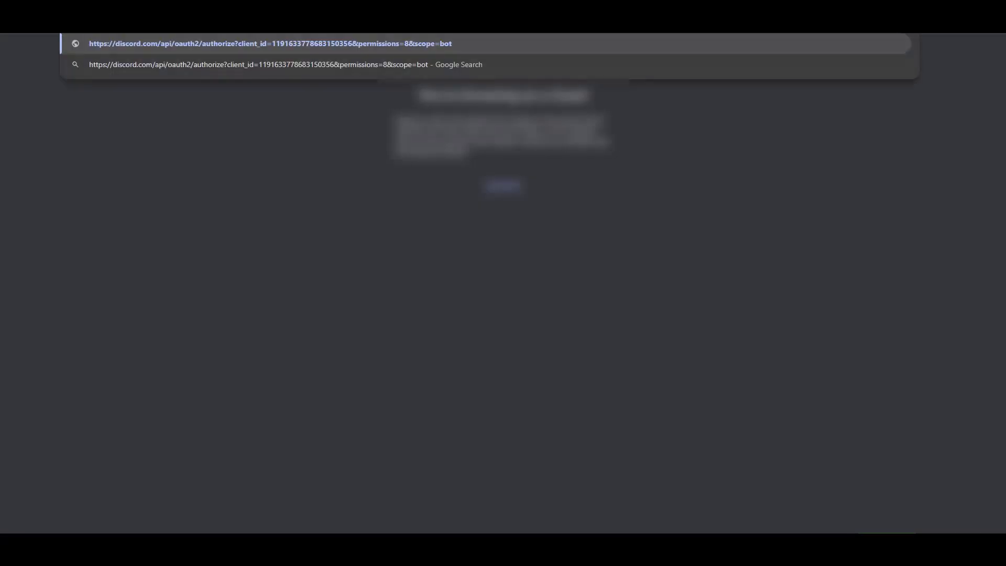
key("Return")
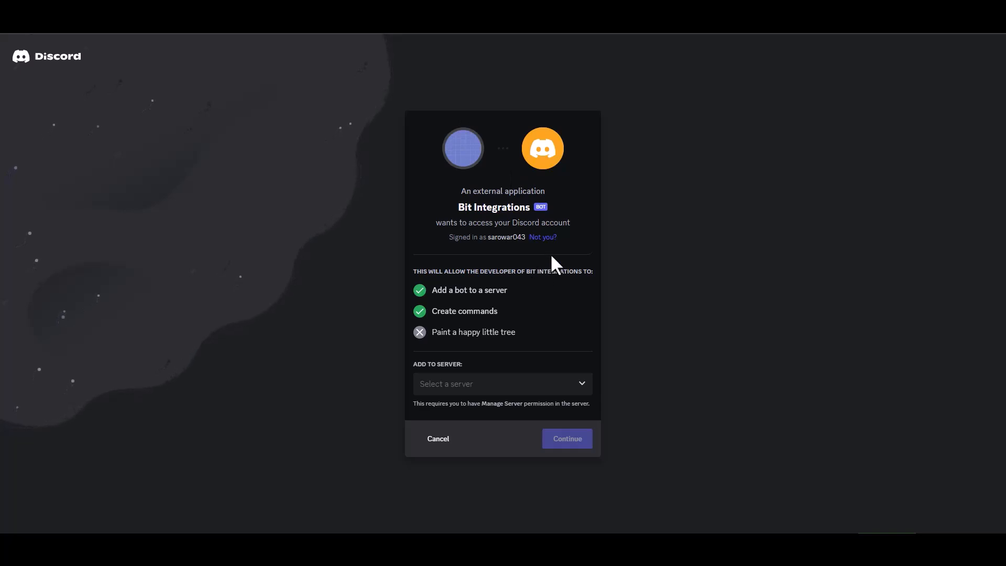
Add the bot to the chosen server, authorize it, pass the human check, and go there.
left_click(489, 387)
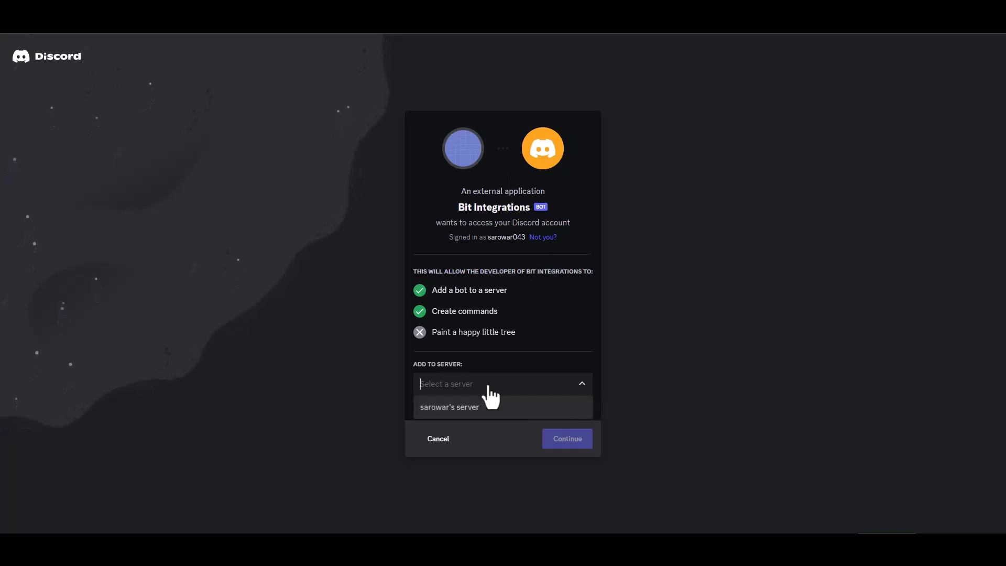
left_click(457, 409)
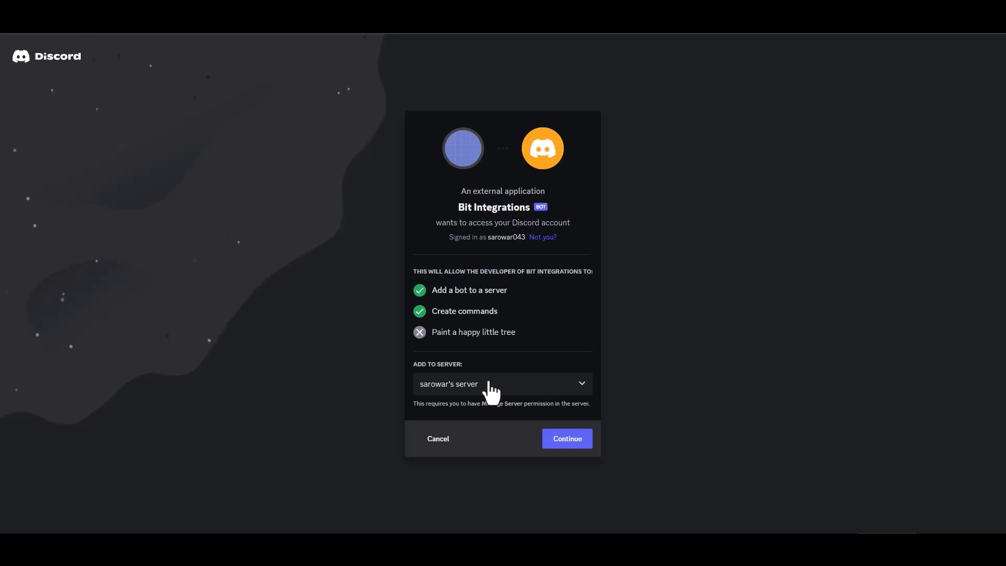
left_click(565, 441)
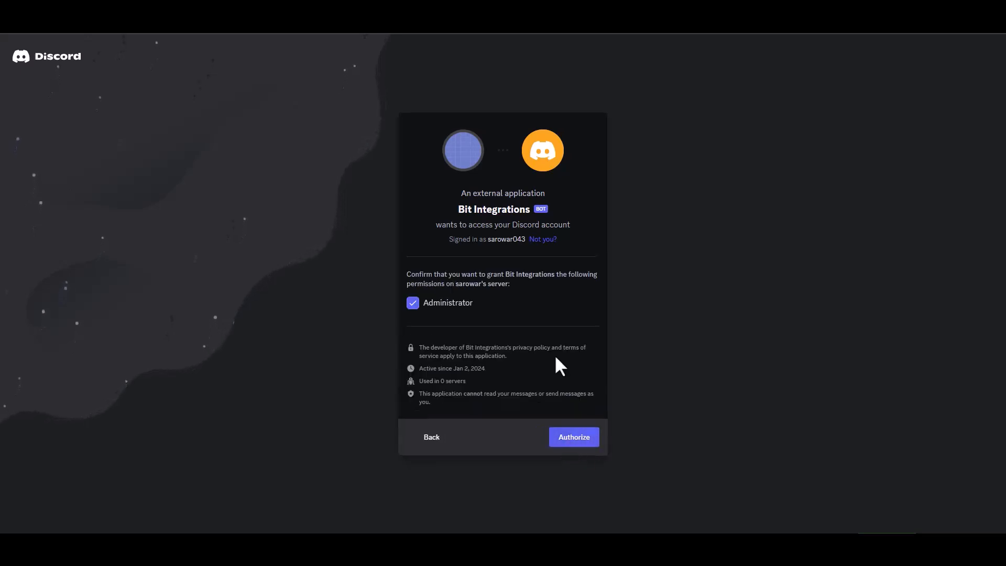
left_click(574, 438)
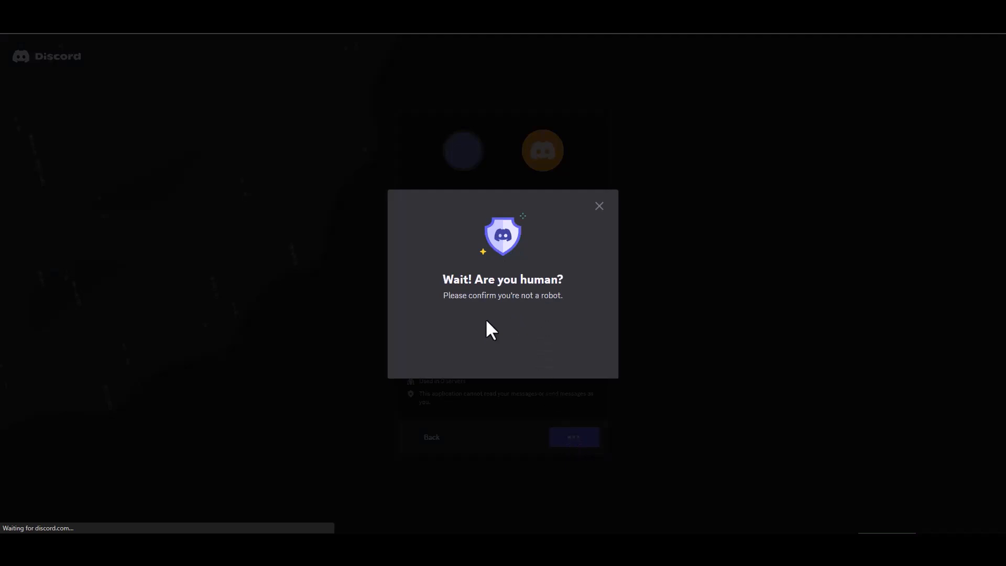
left_click(439, 336)
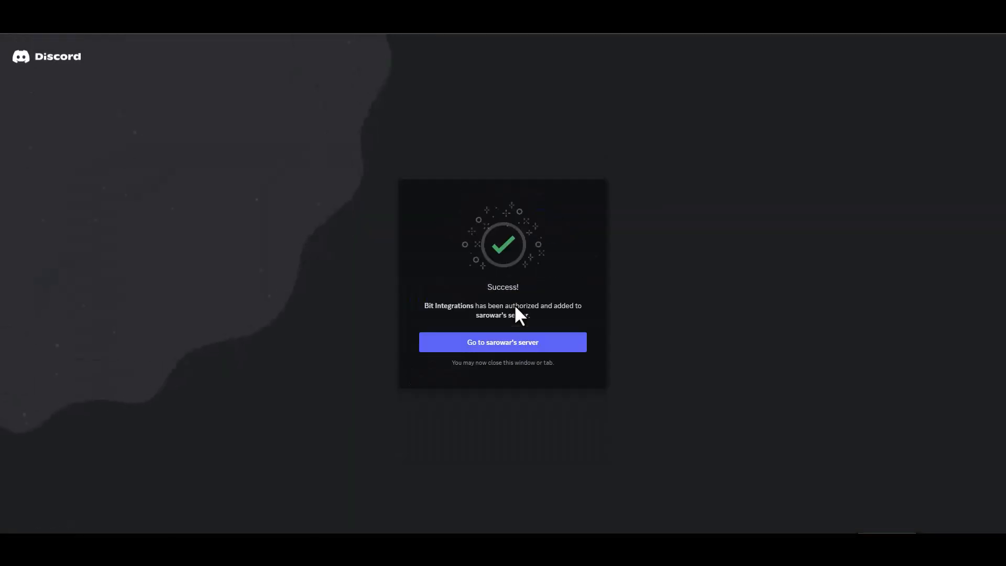
left_click(523, 345)
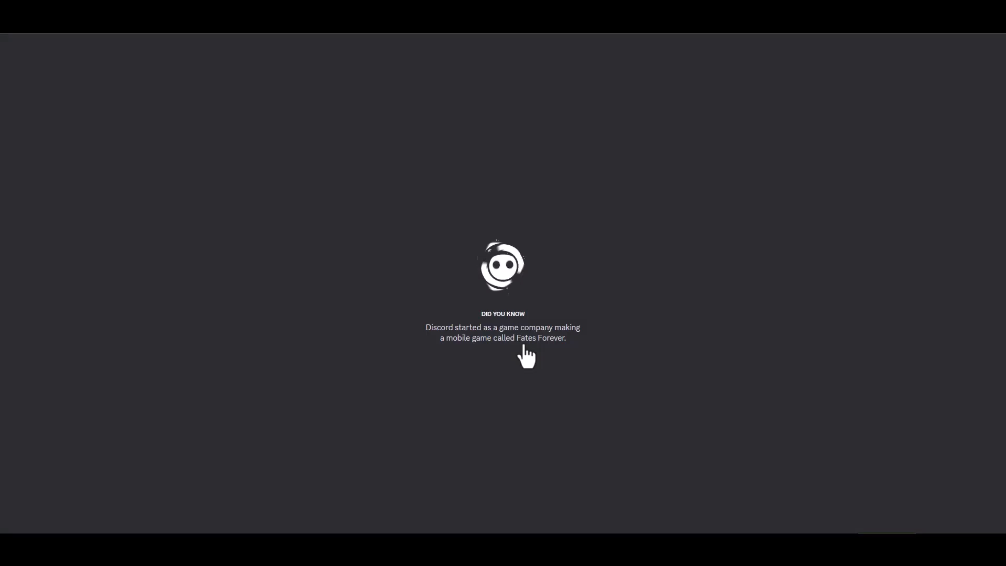
Reset the Bit Integrations bot token, copy it, and paste it into Access Token.
left_click(883, 480)
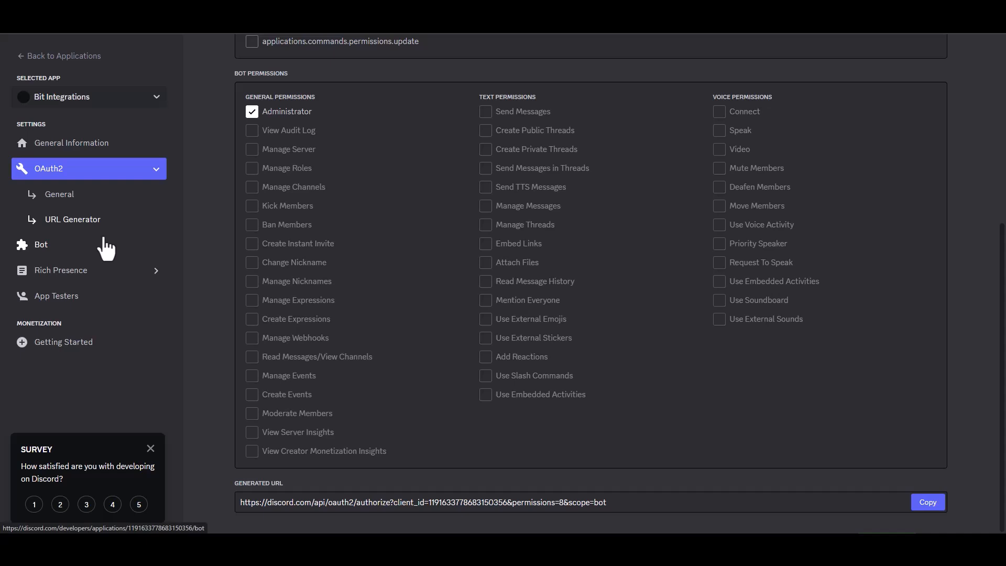
left_click(47, 245)
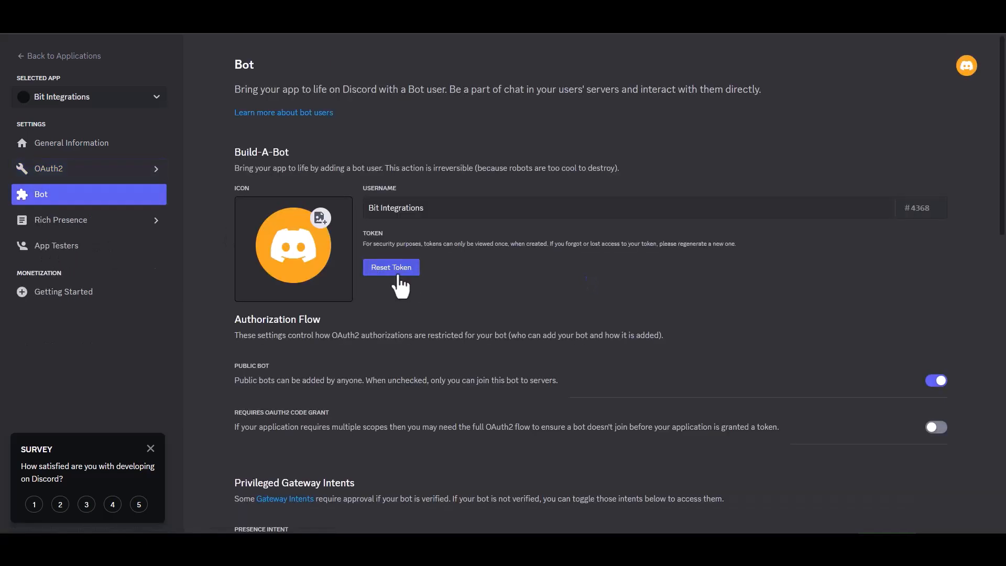
left_click(397, 268)
left_click(590, 318)
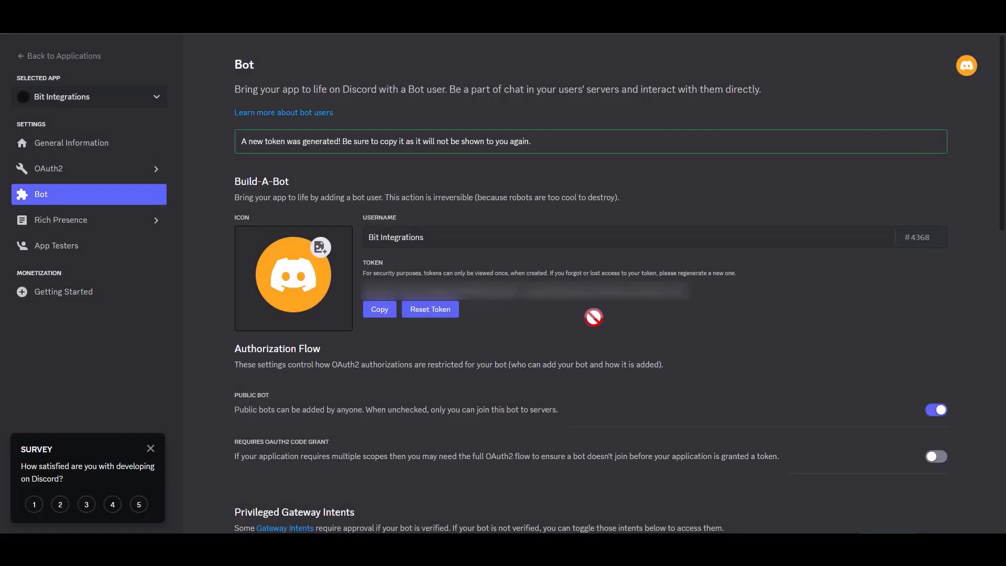
left_click(380, 310)
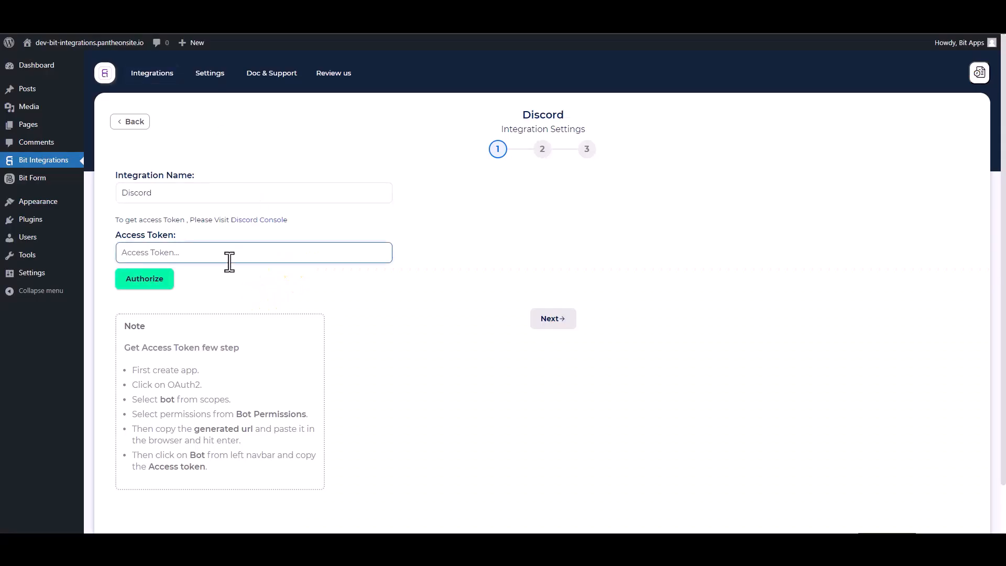
key("ctrl+v")
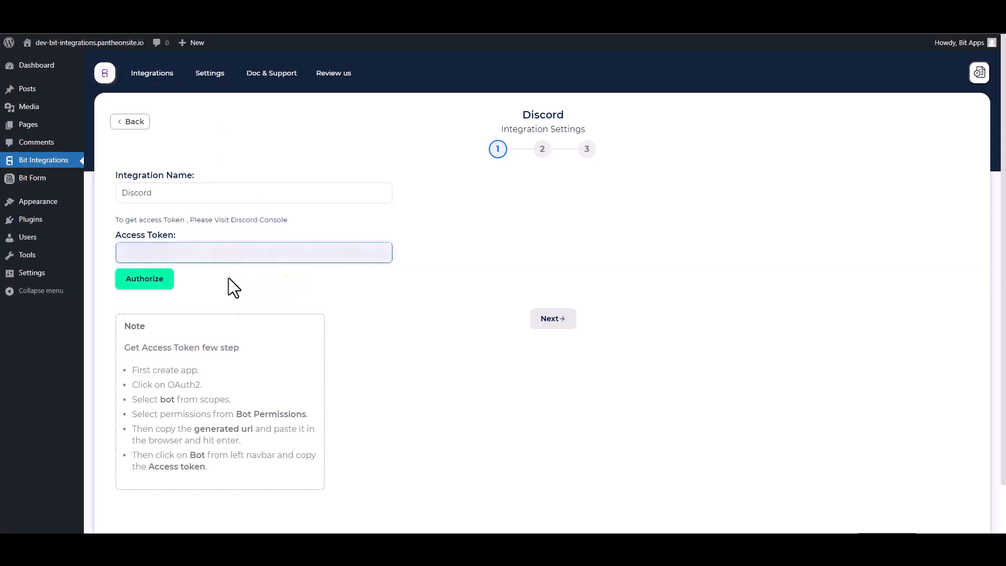
Authorize the Discord token and target the bot's server and its general channel.
left_click(152, 280)
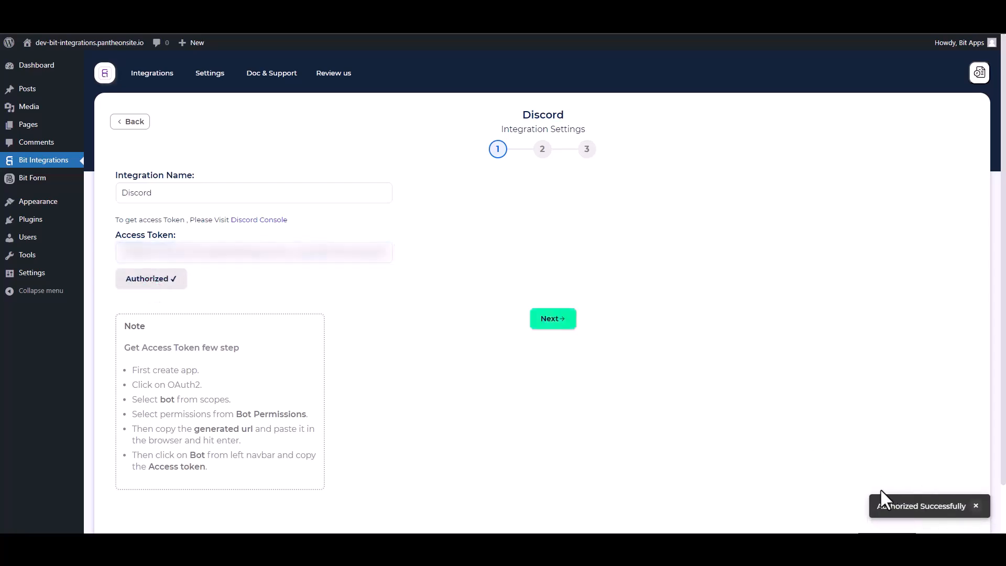
left_click(555, 323)
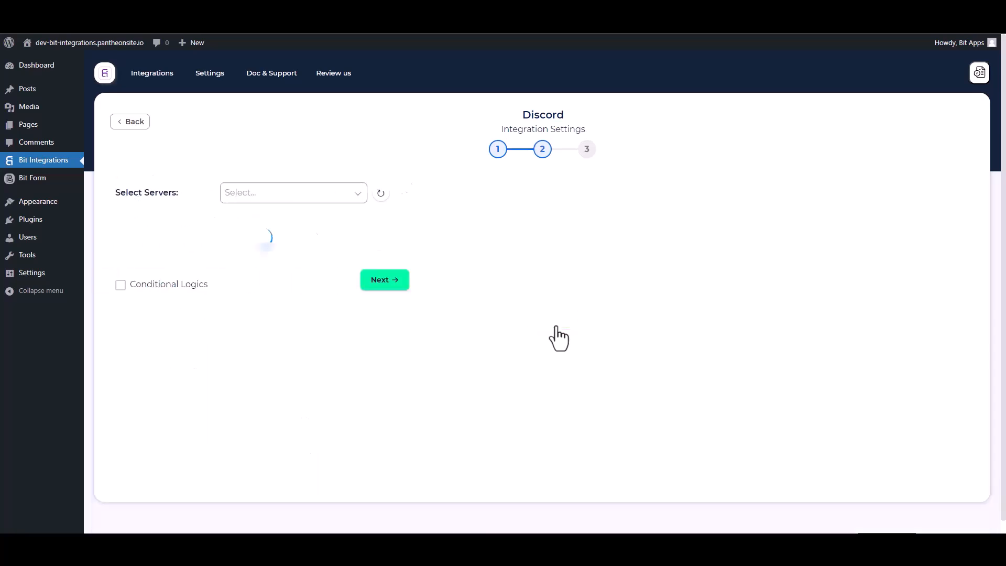
left_click(273, 198)
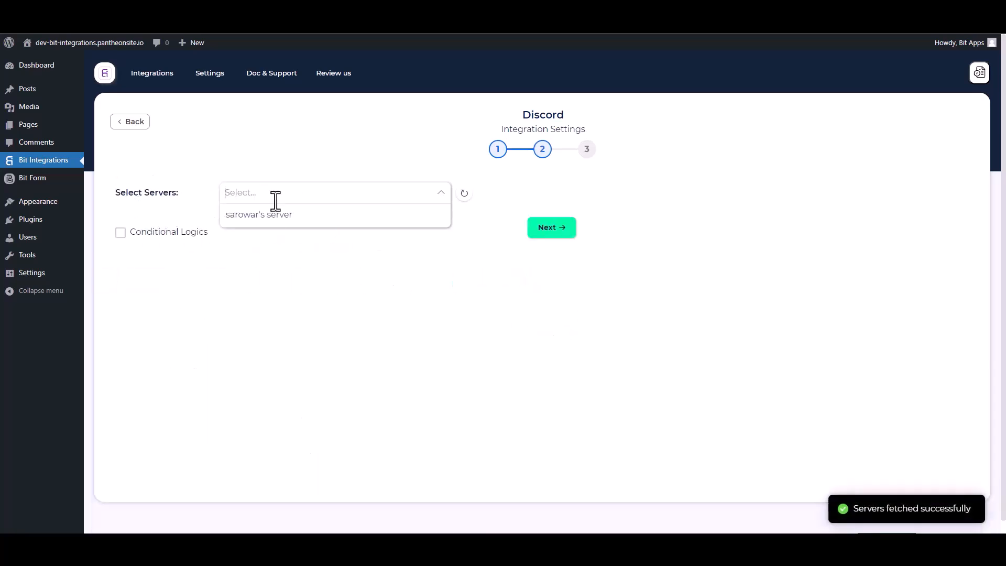
left_click(271, 214)
left_click(226, 222)
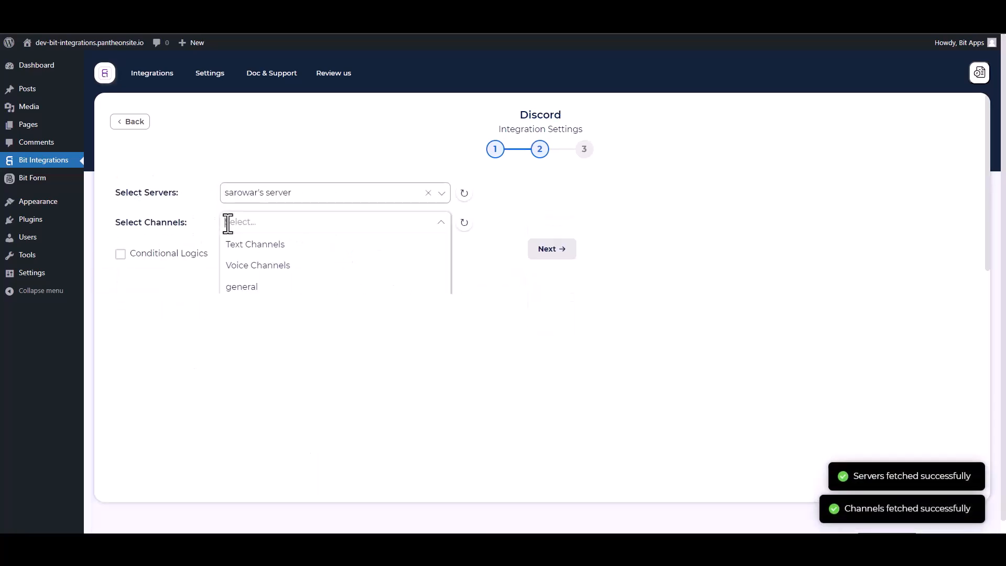
left_click(239, 287)
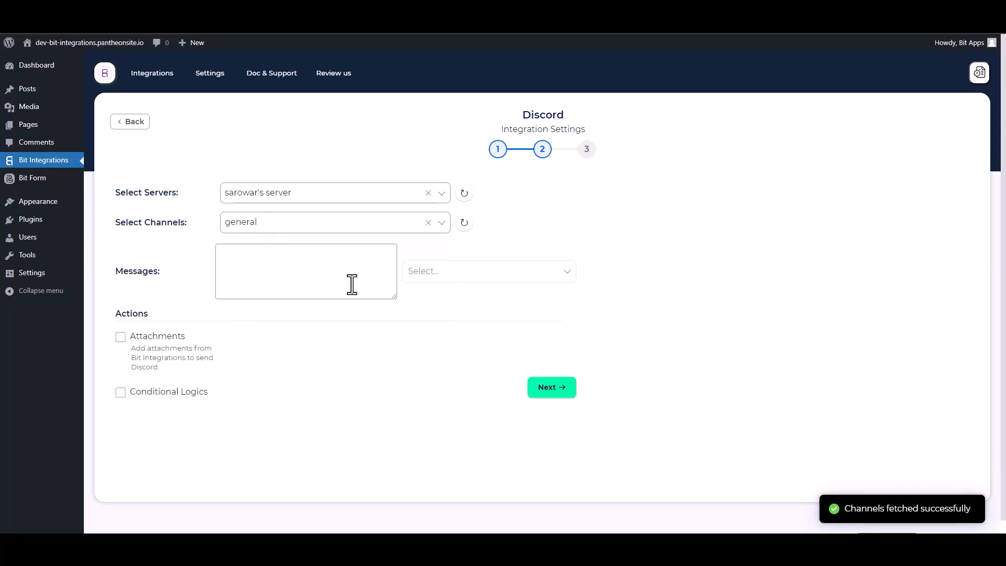
Put the Name, Email and Phone fields in the message, leaving conditional logic off.
left_click(408, 273)
left_click(412, 294)
left_click(422, 322)
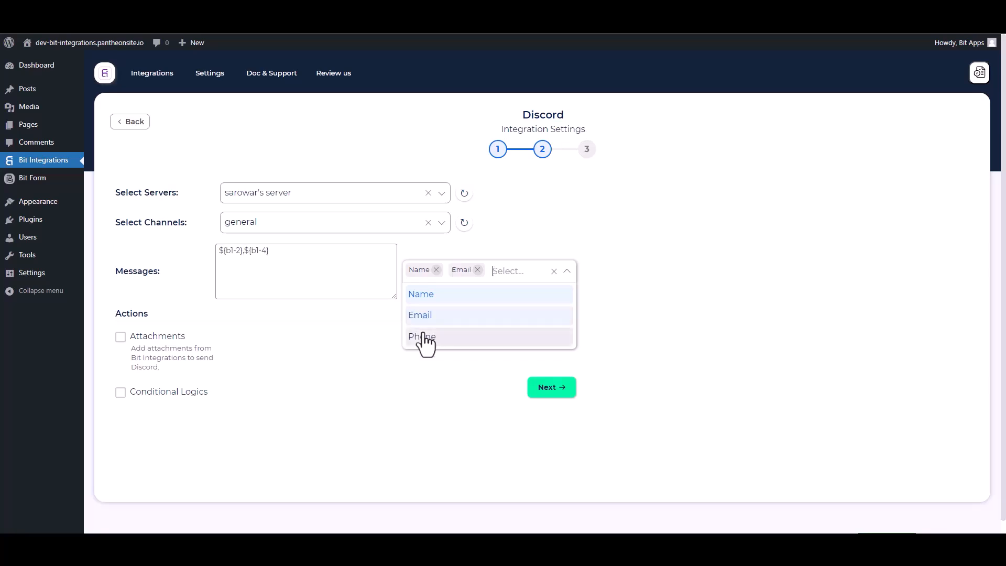
left_click(422, 341)
left_click(345, 414)
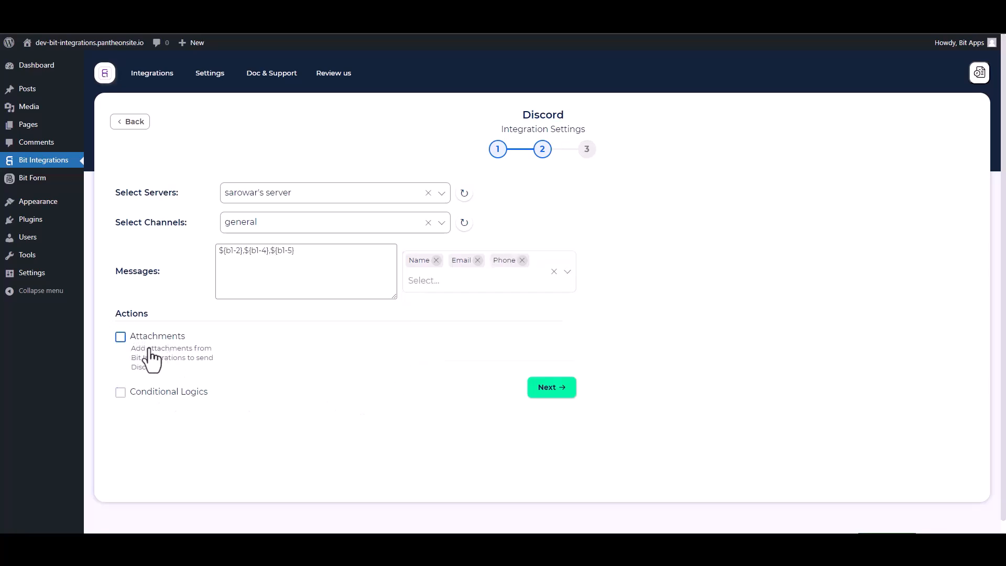
left_click(121, 393)
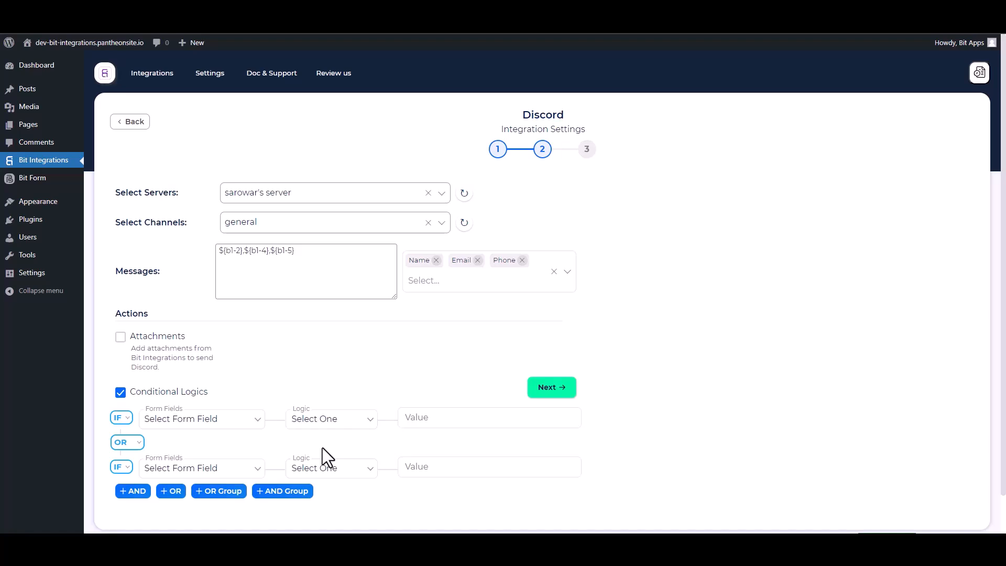
left_click(138, 392)
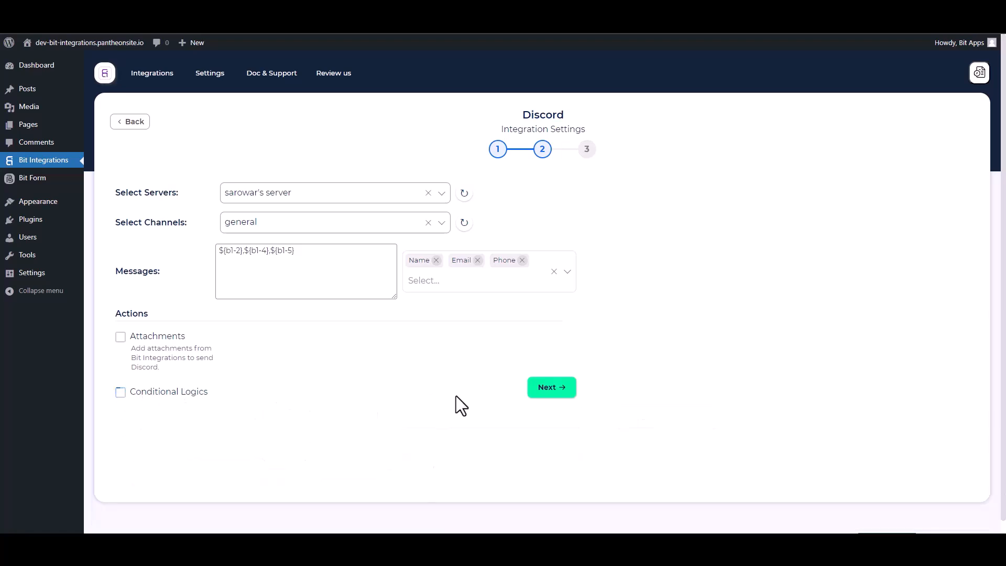
left_click(549, 389)
Save the integration and fill the form with name 'BIT Integrations', an e-mail and phone number.
left_click(545, 235)
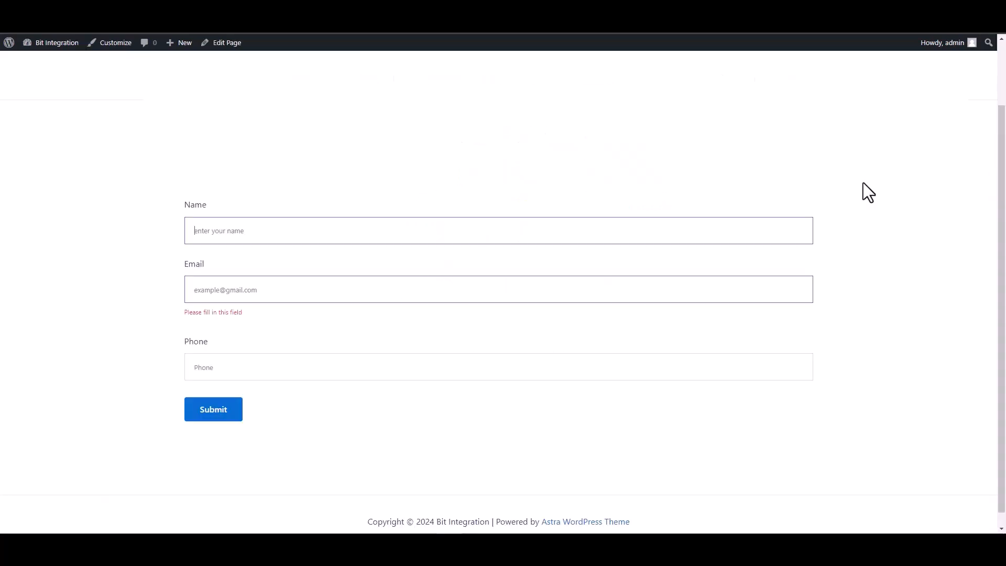
type("BIT ")
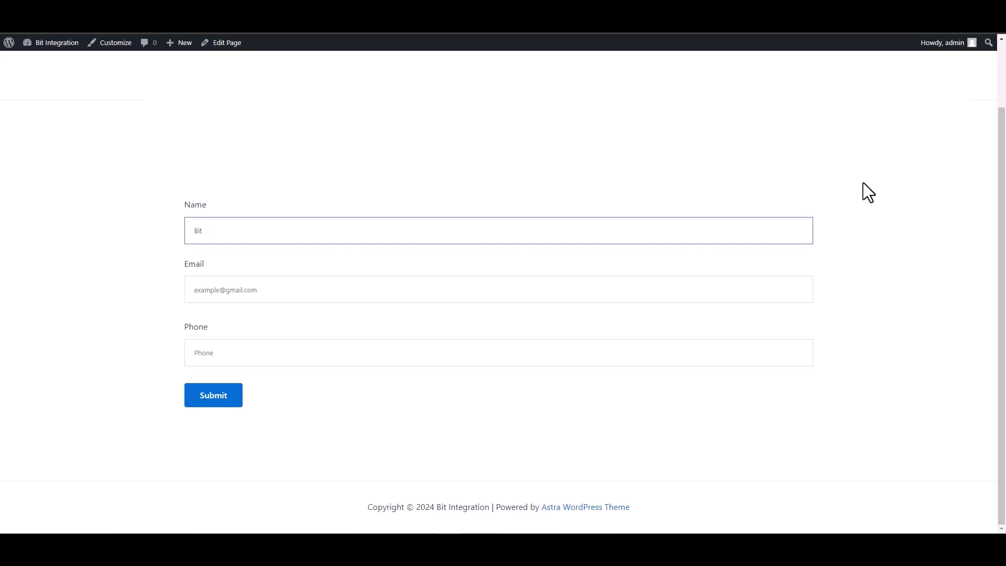
type("Integrations")
left_click(803, 298)
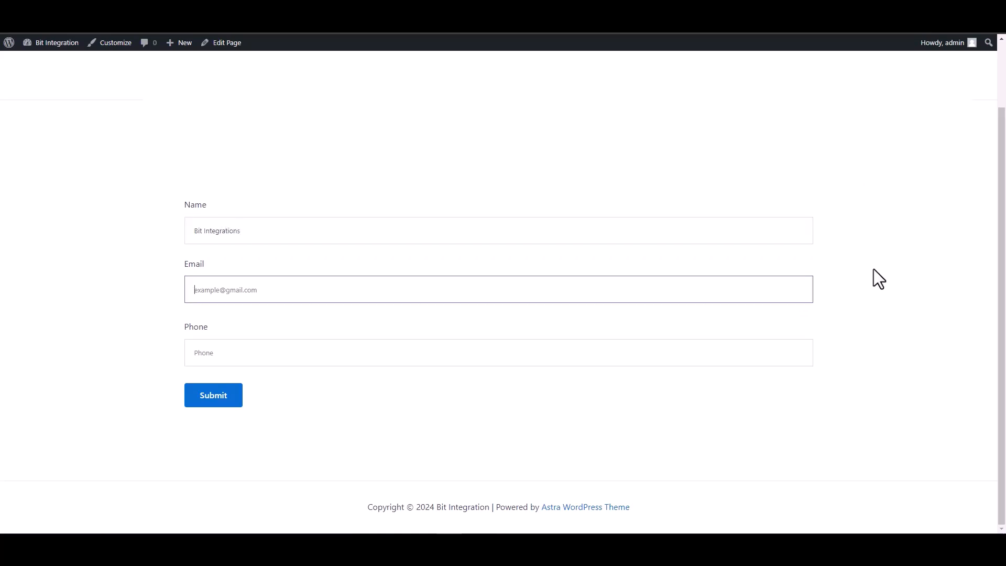
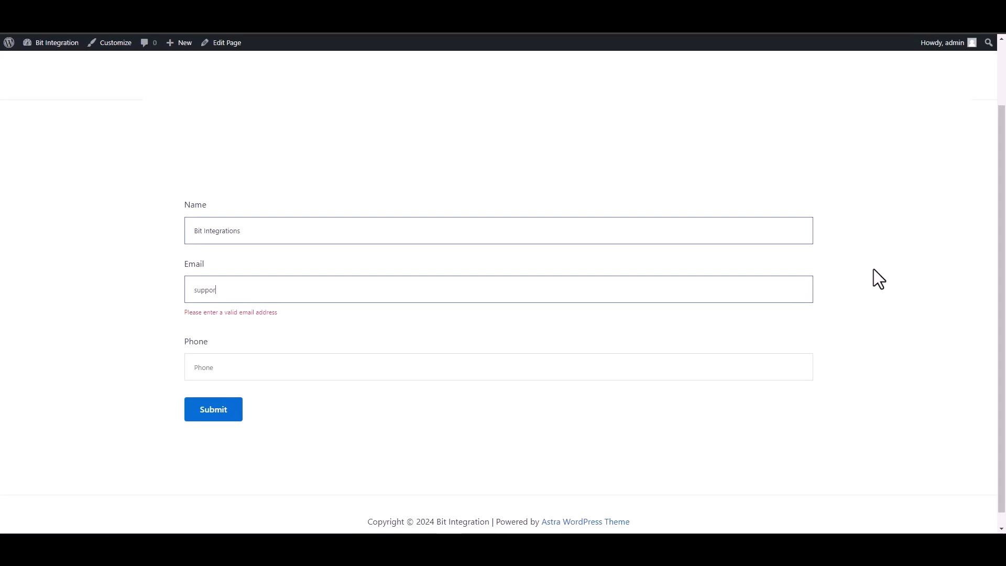
left_click(775, 357)
type("4444")
type("555")
type("666")
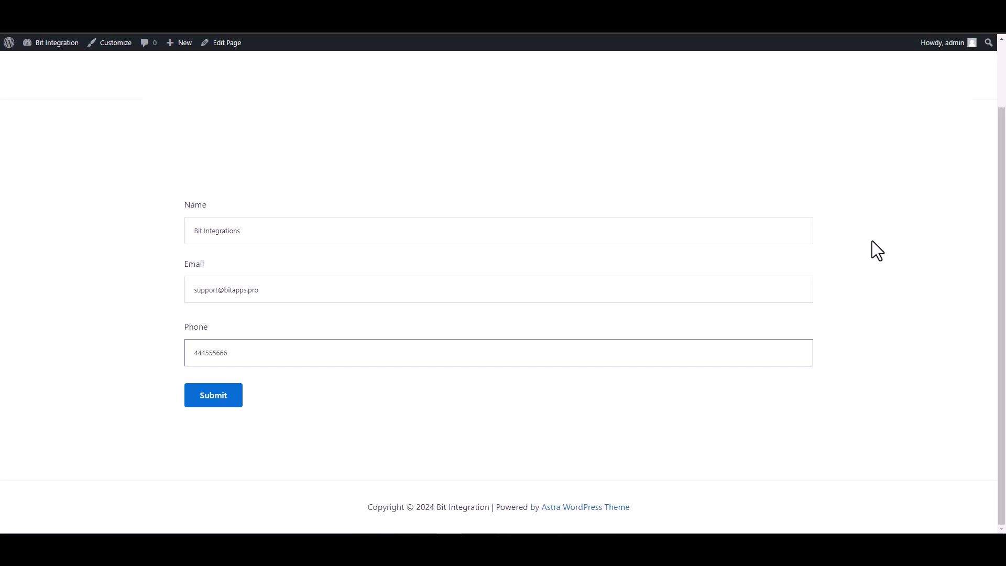
Submit the test entry and check the 'Your form submitted successfully!' confirmation.
left_click(217, 401)
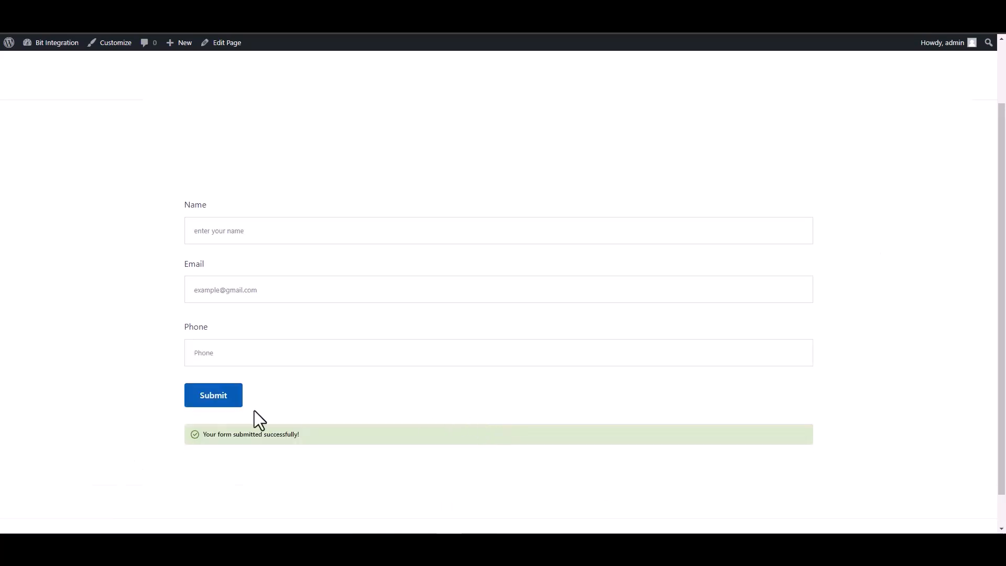
left_click_drag(304, 436, 163, 439)
left_click(161, 433)
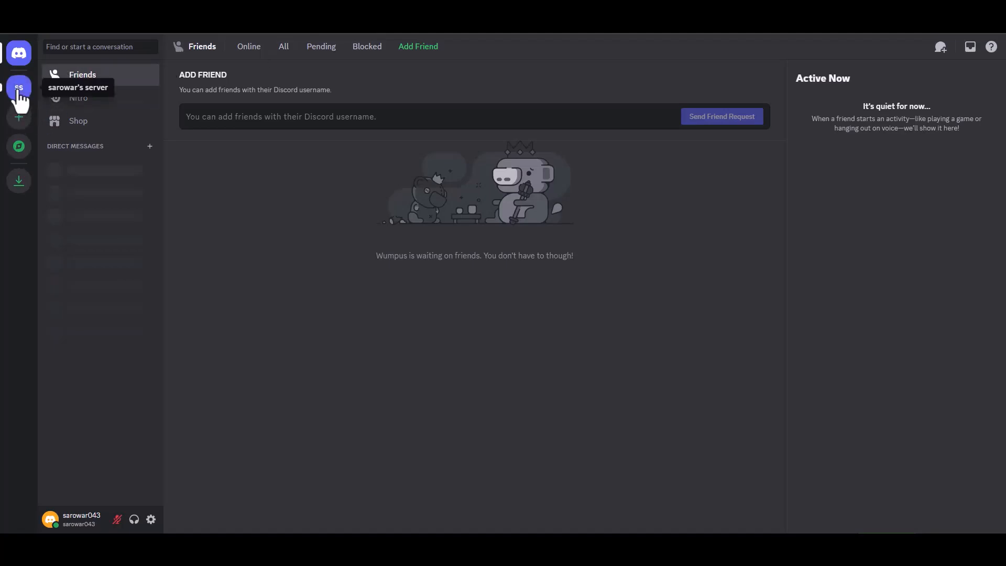
Open the server's #general channel and inspect the bot message with the submitted name, e-mail and phone.
left_click(19, 87)
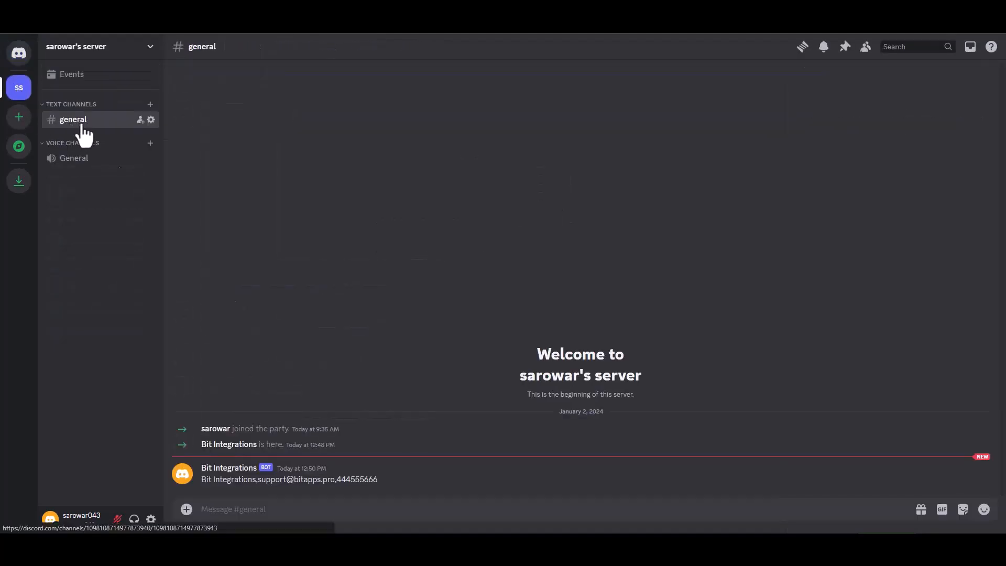
left_click_drag(378, 482, 201, 482)
left_click(431, 488)
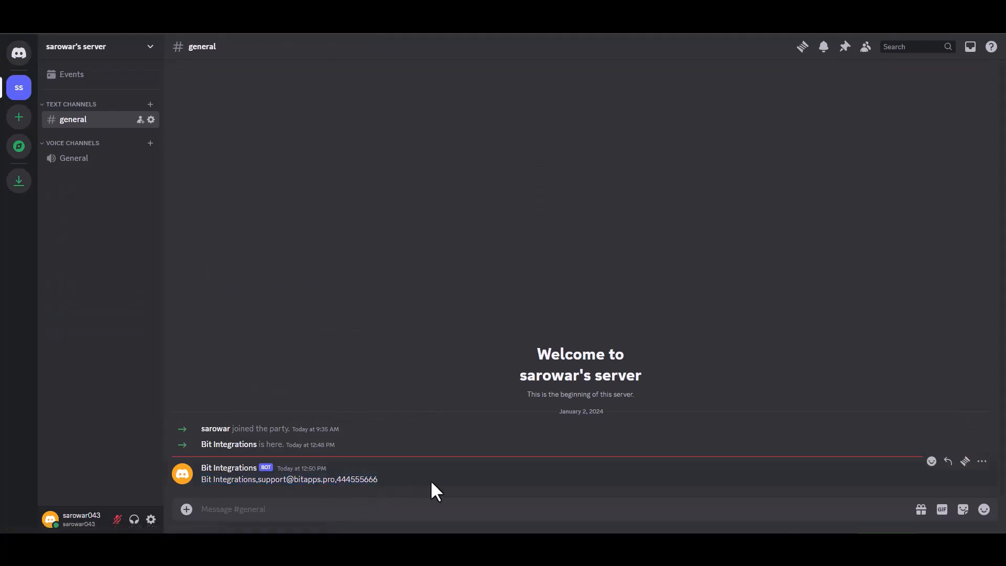